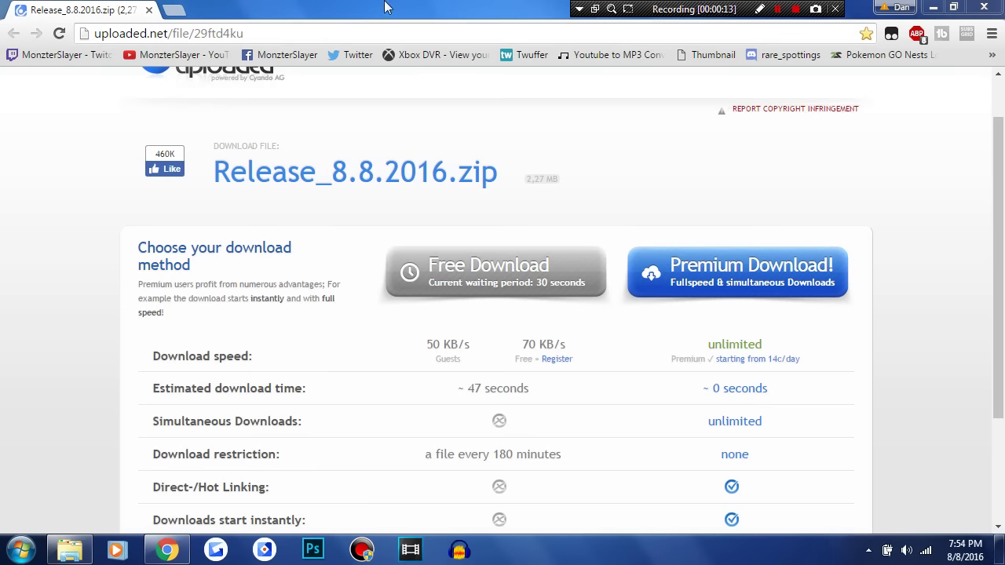
Start the free download of Release_8.8.2016.zip.
left_click(356, 31)
left_click(561, 242)
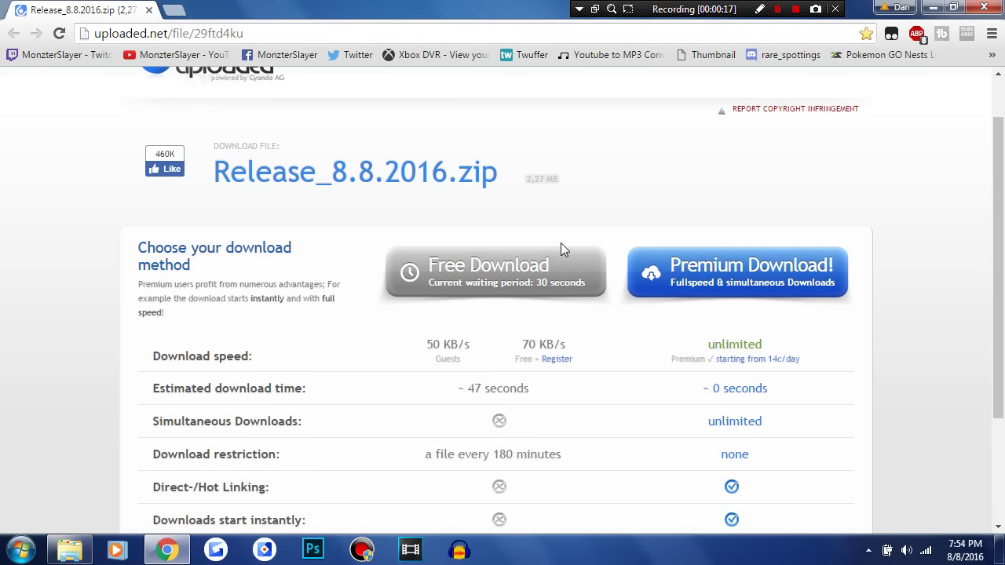
left_click(508, 290)
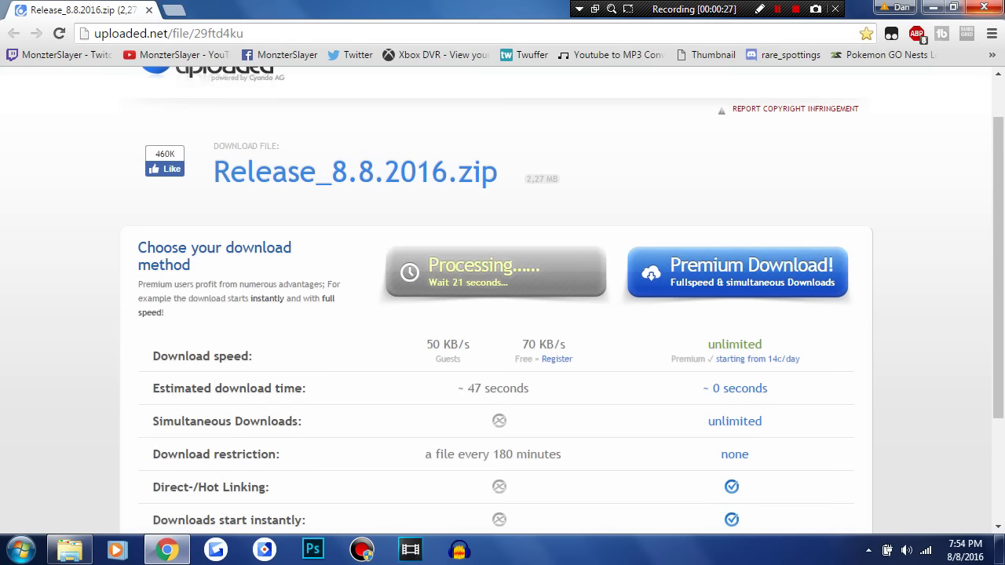
Extract the Release_8.8.2016 archive to a desktop folder and place the archive and folder side by side mid-desktop.
left_click(933, 7)
left_click_drag(452, 421, 343, 339)
right_click(343, 341)
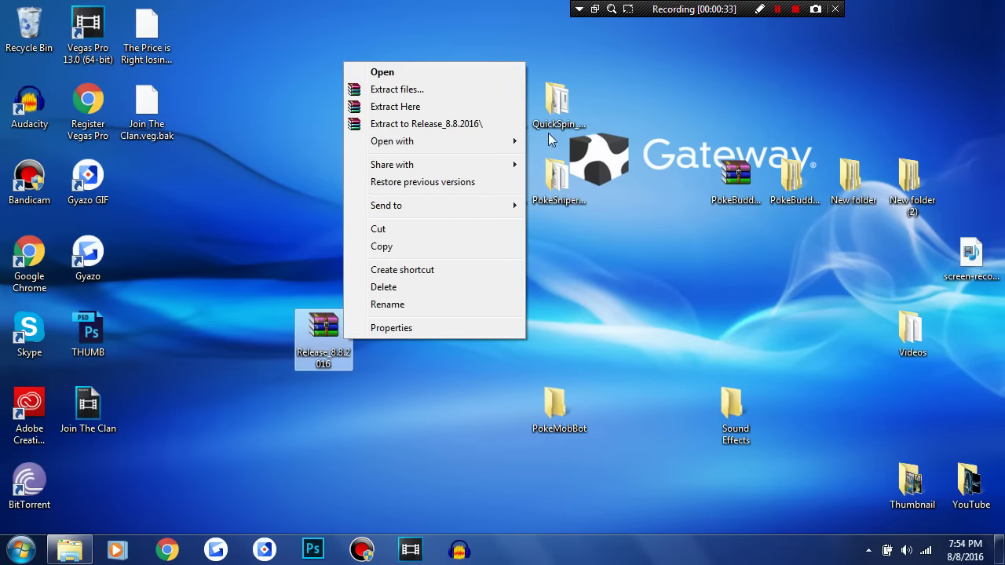
left_click(432, 92)
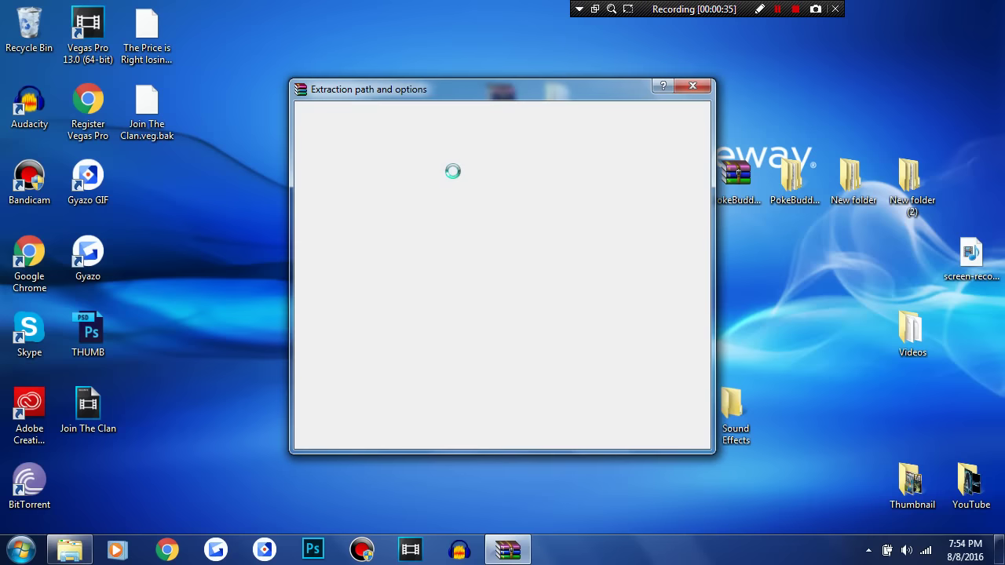
key("Return")
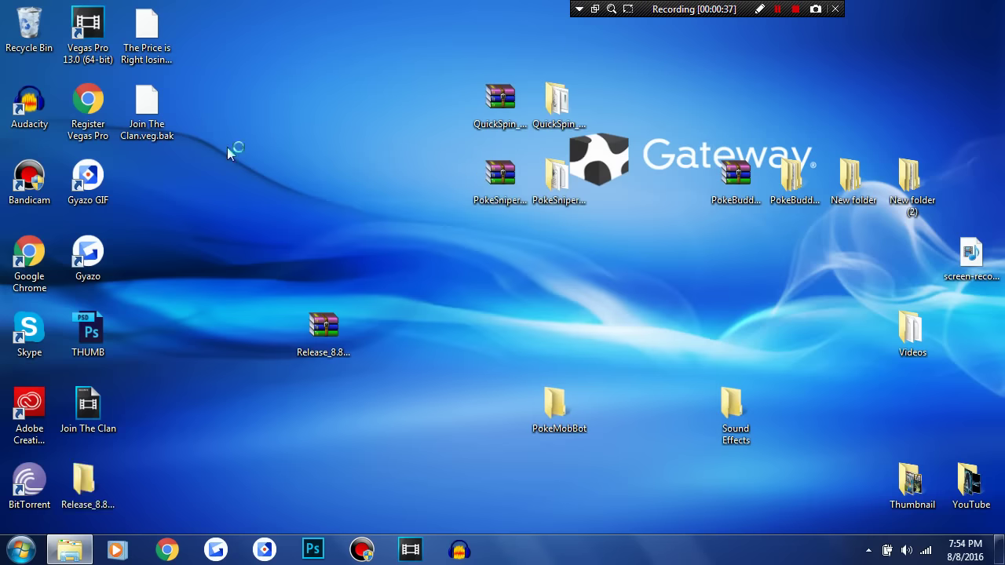
left_click_drag(84, 480, 385, 338)
left_click_drag(285, 342, 504, 325)
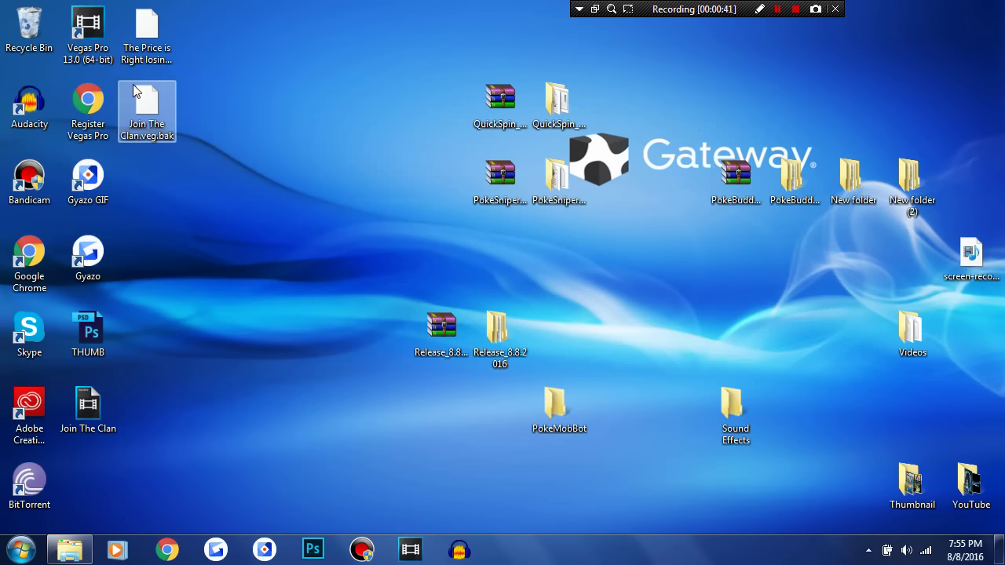
Run the PokeMobBot application from the inner Release 8.8.2016 folder, accepting the unverified publisher.
left_click(499, 324)
double_click(499, 325)
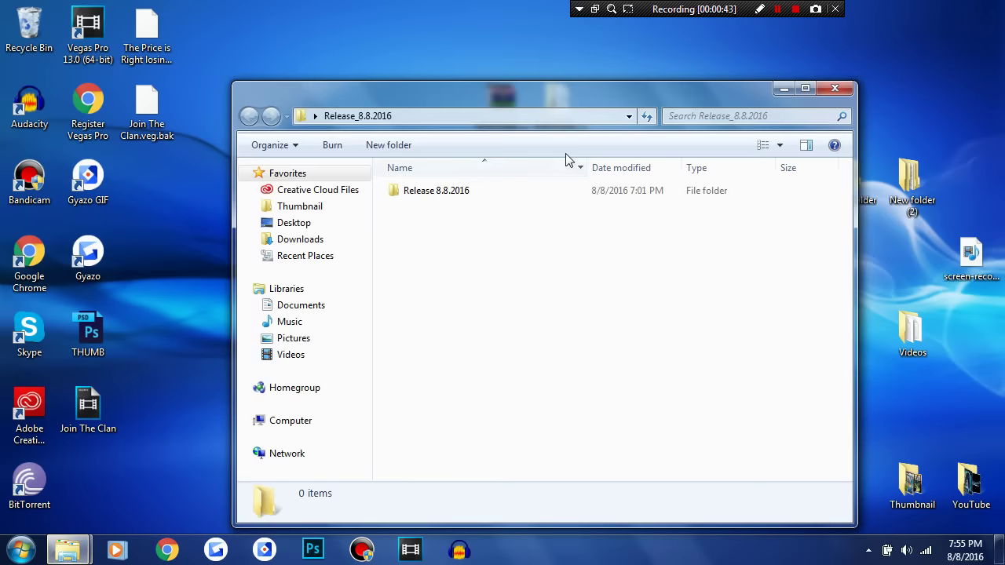
left_click(662, 191)
double_click(683, 191)
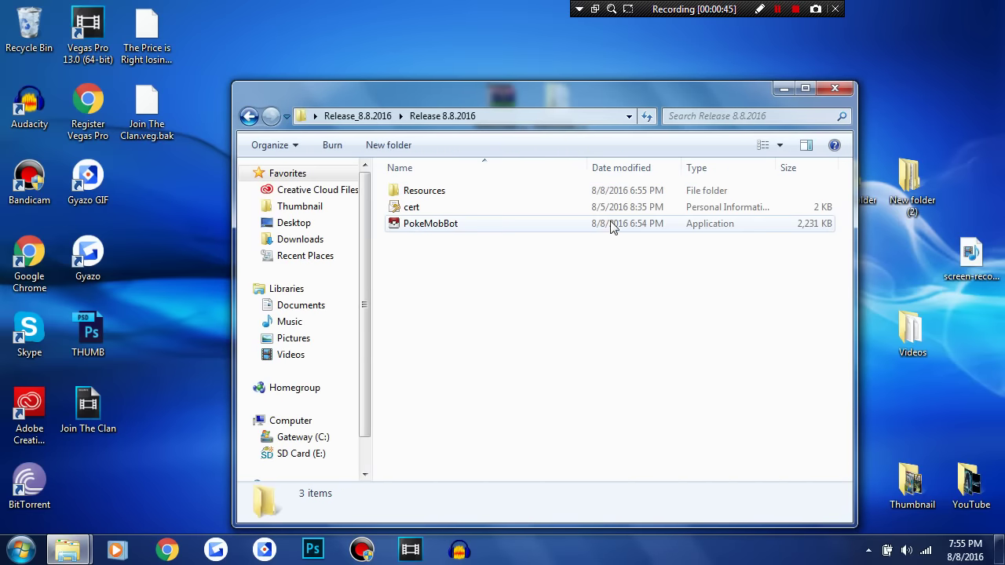
double_click(603, 223)
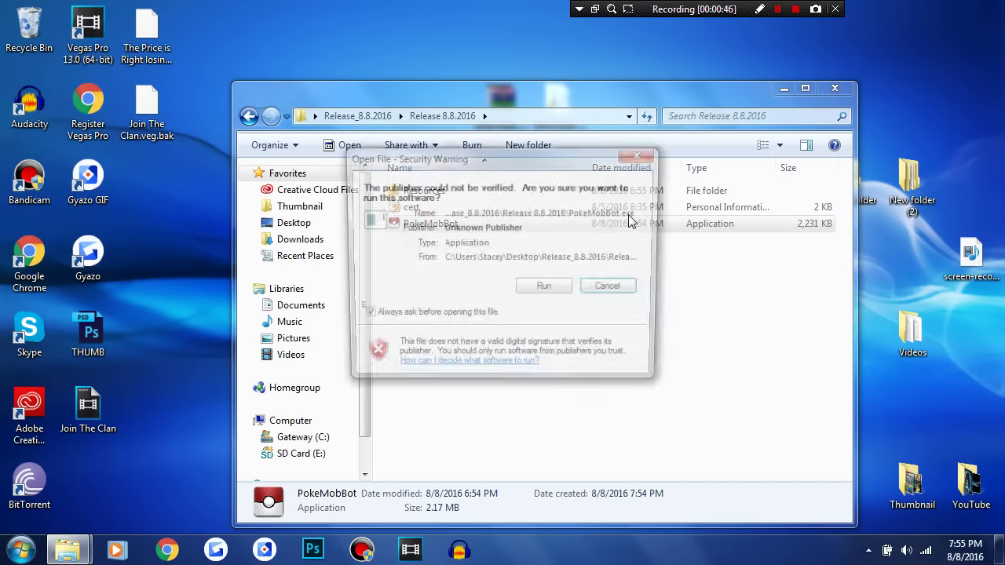
left_click(540, 289)
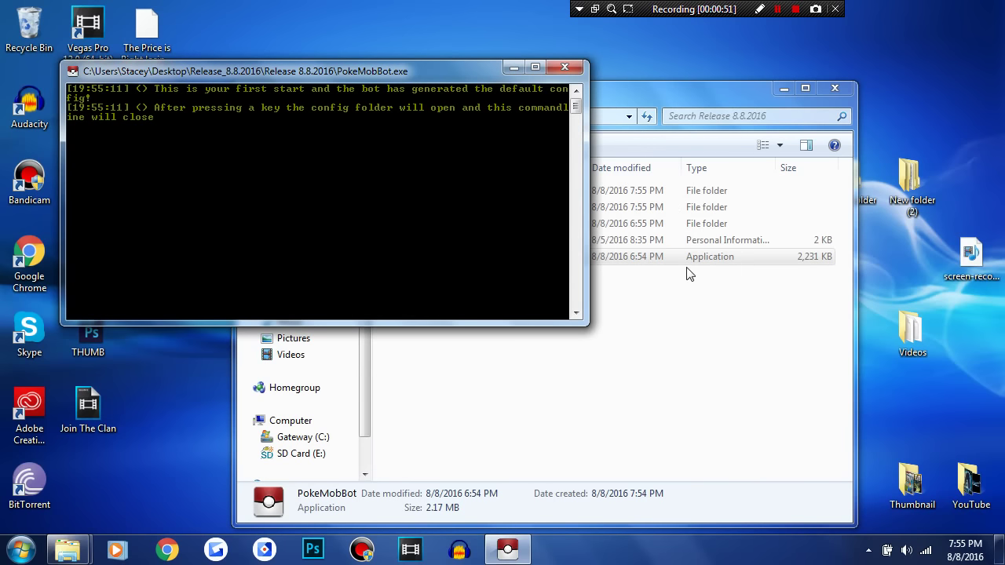
Finish PokeMobBot's first start and open the generated config folder in the existing release folder window.
key("Return")
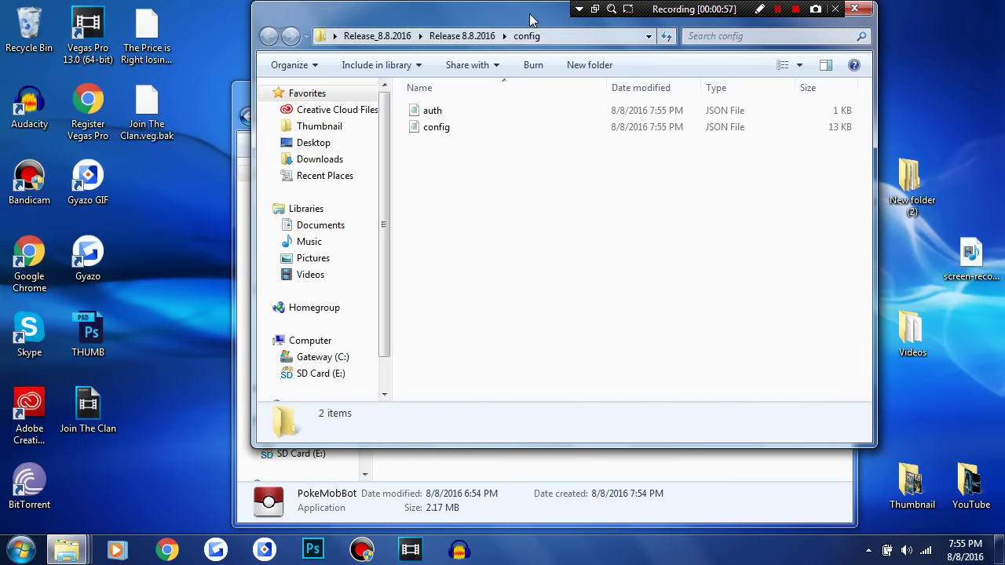
left_click_drag(537, 30, 574, 86)
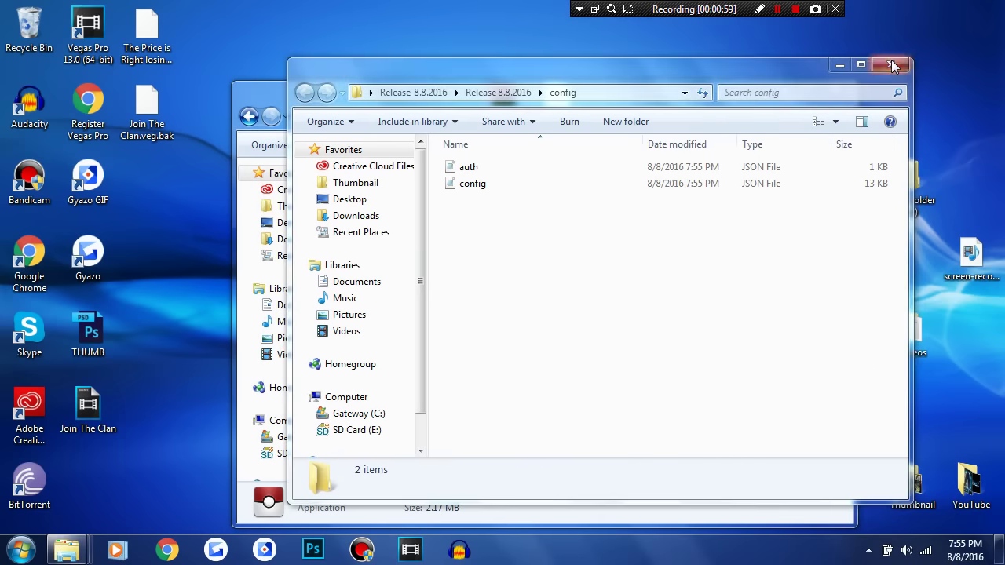
left_click(891, 65)
double_click(526, 194)
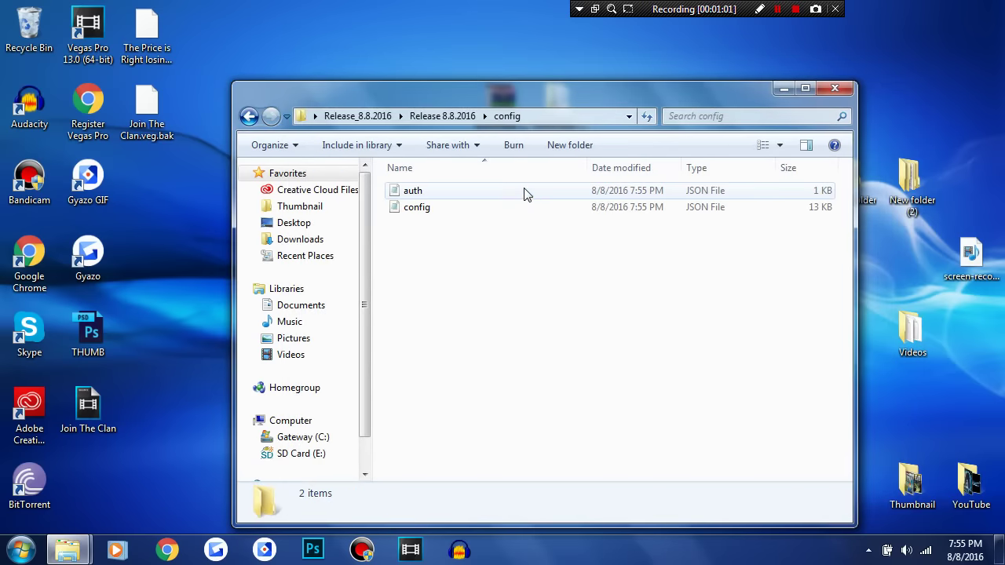
left_click_drag(537, 222, 531, 199)
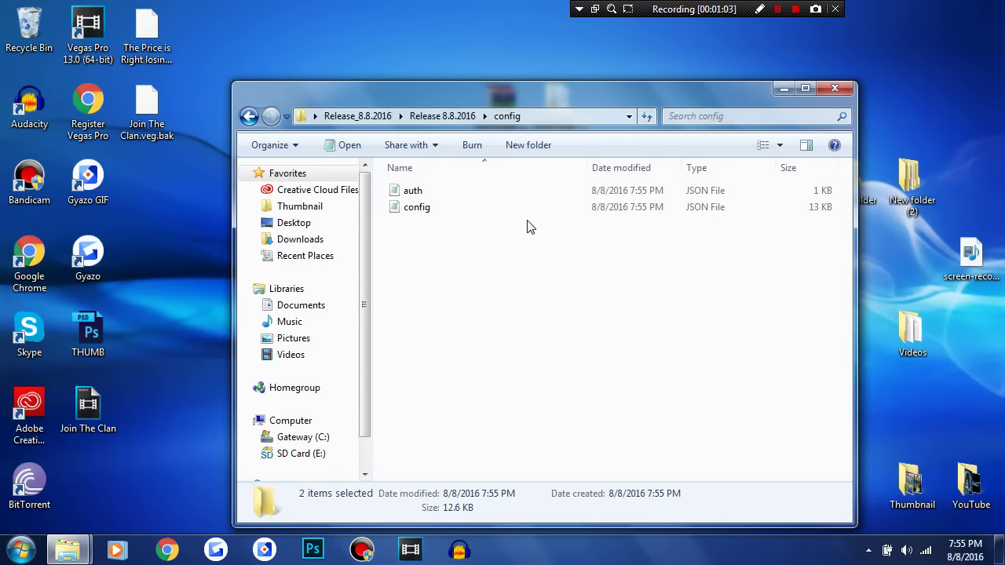
Open the auth file and replace the null GoogleUsername and GooglePassword values with the quoted account username and password.
left_click(501, 189)
double_click(502, 192)
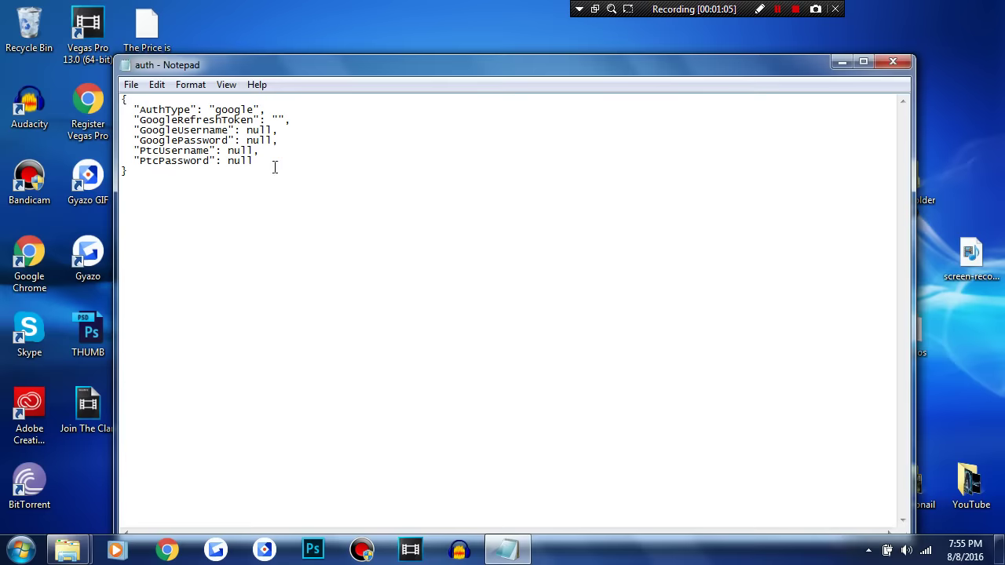
double_click(248, 130)
left_click(234, 109)
left_click_drag(217, 110, 269, 130)
type("\"username\"")
left_click_drag(248, 140, 272, 141)
type("\"passwors")
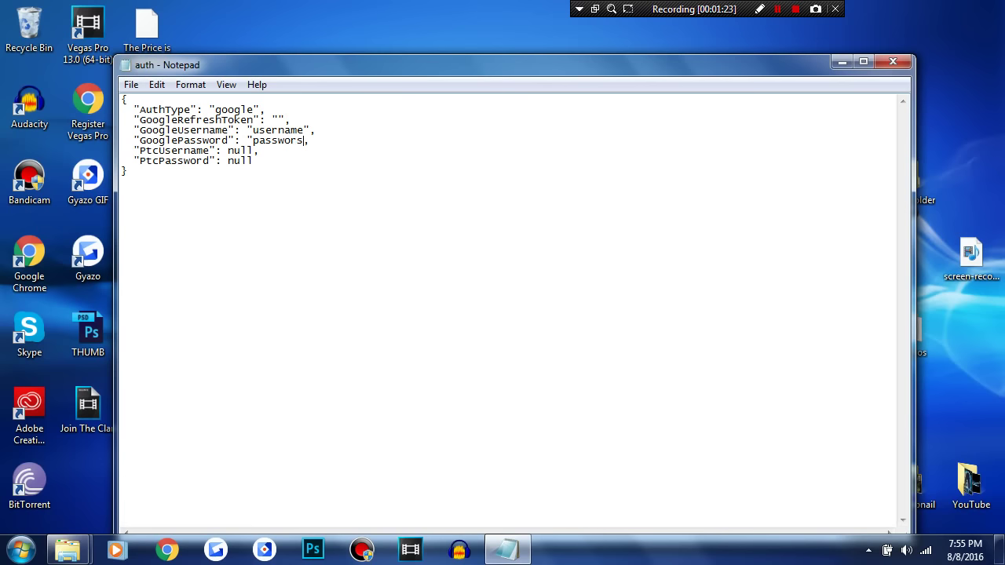
key("BackSpace")
type("d\"")
Close the auth file without saving its changes.
left_click(131, 85)
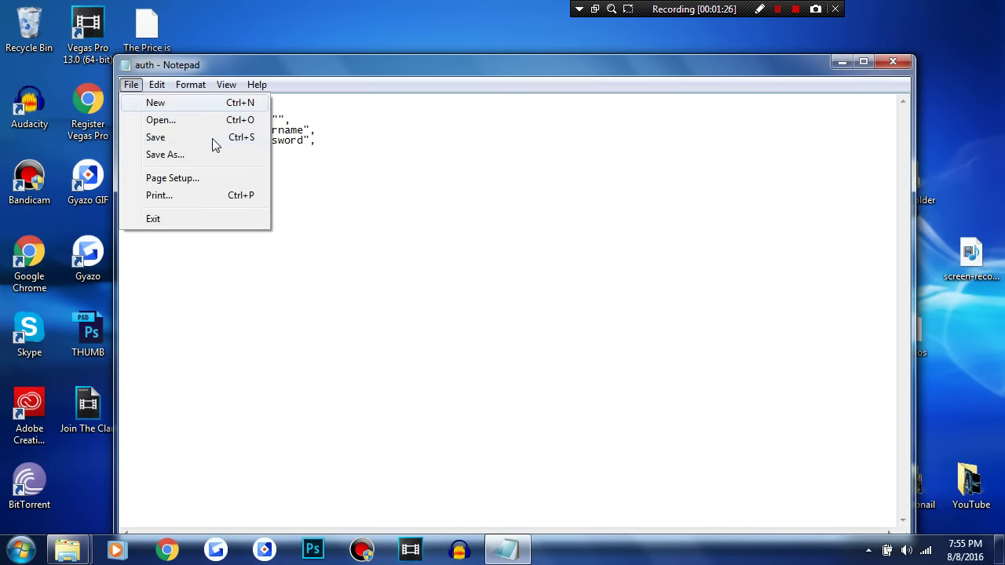
left_click(893, 62)
left_click(894, 61)
left_click(550, 293)
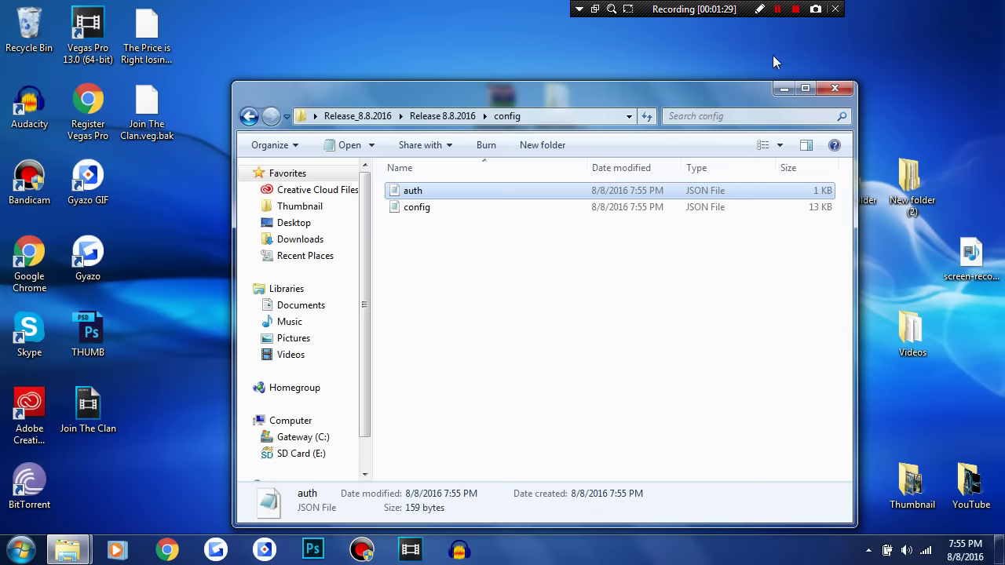
Move the config window aside and open the config folder of the release stored in the desktop's PokeMobBot folder.
left_click_drag(739, 102, 423, 100)
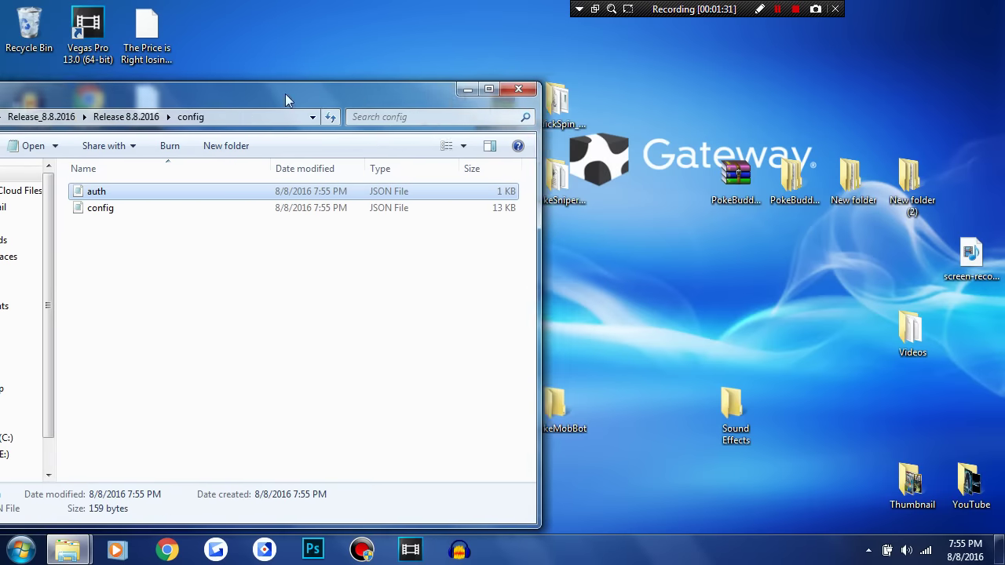
left_click_drag(285, 99, 177, 92)
left_click(559, 407)
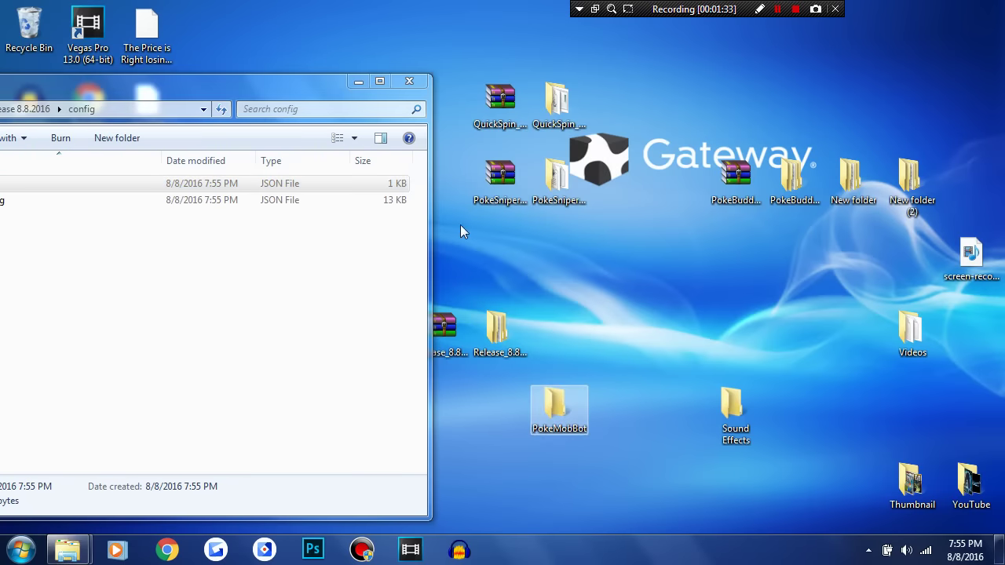
key("Return")
double_click(471, 140)
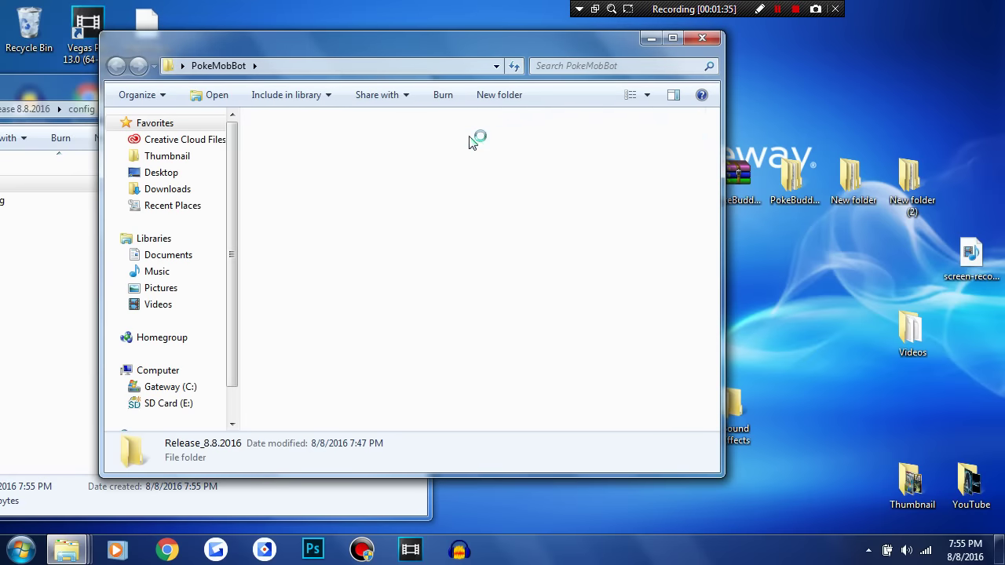
double_click(469, 140)
double_click(471, 140)
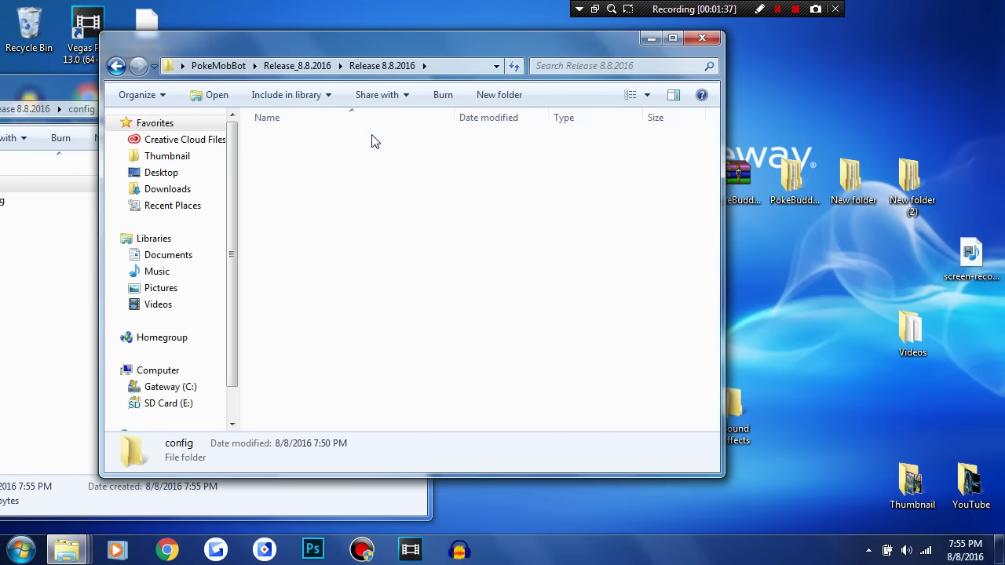
Move the stored auth file into the new release's config folder, replacing the existing one, and close the source window.
left_click_drag(309, 159, 40, 272)
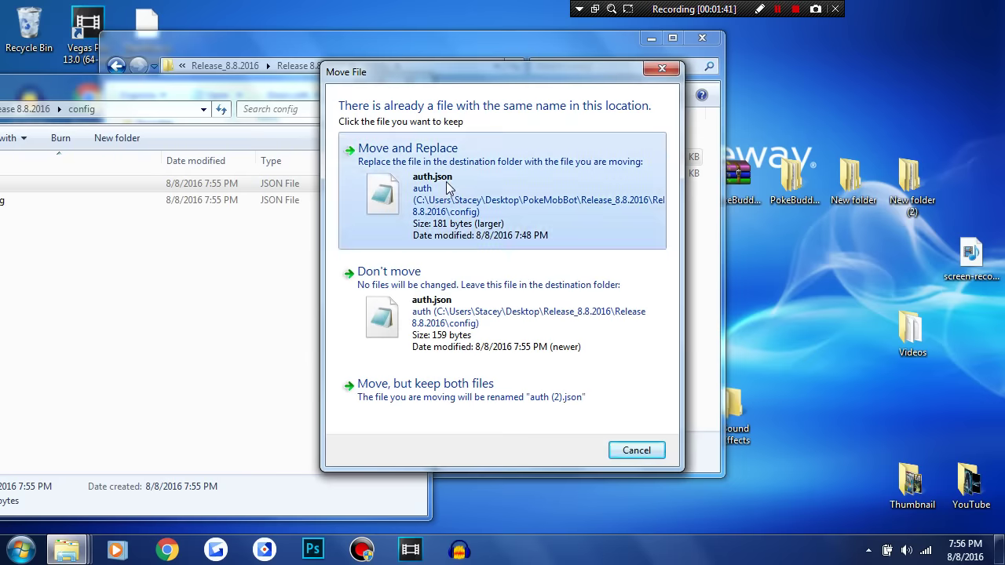
left_click(448, 187)
left_click(702, 38)
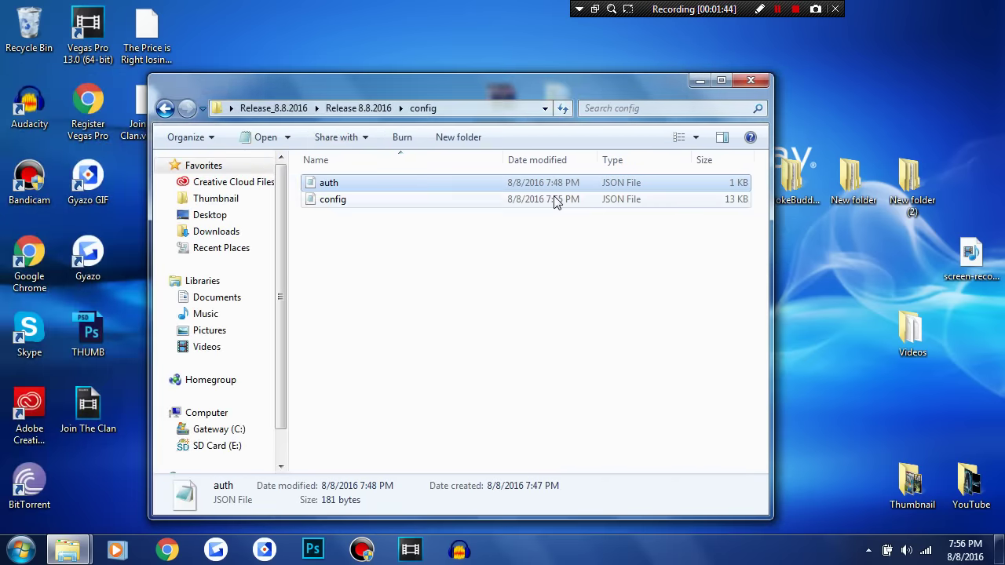
Open the config file and examine its location, delay, Pokemon, catch and recycle settings.
double_click(561, 197)
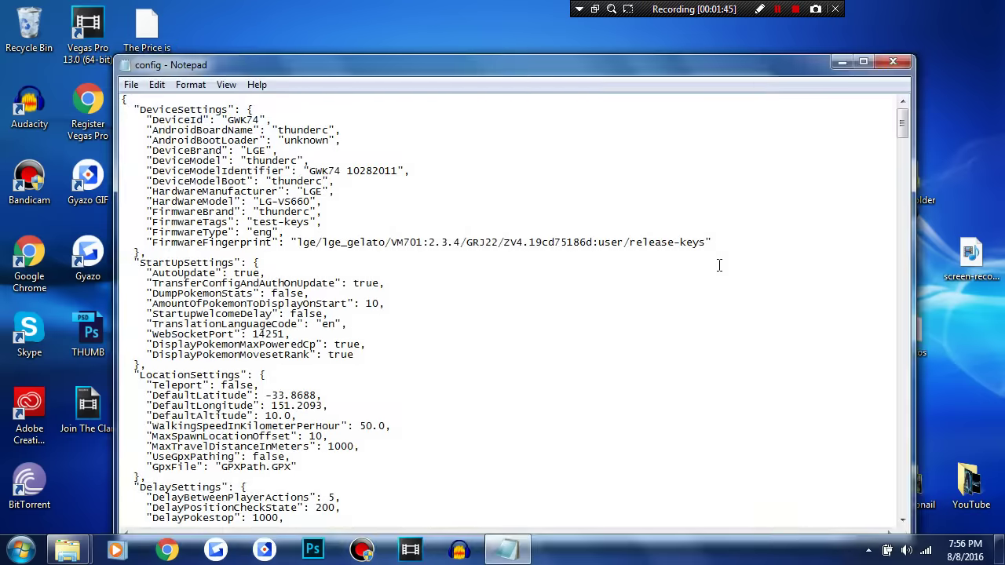
scroll(612, 353, "down", 3)
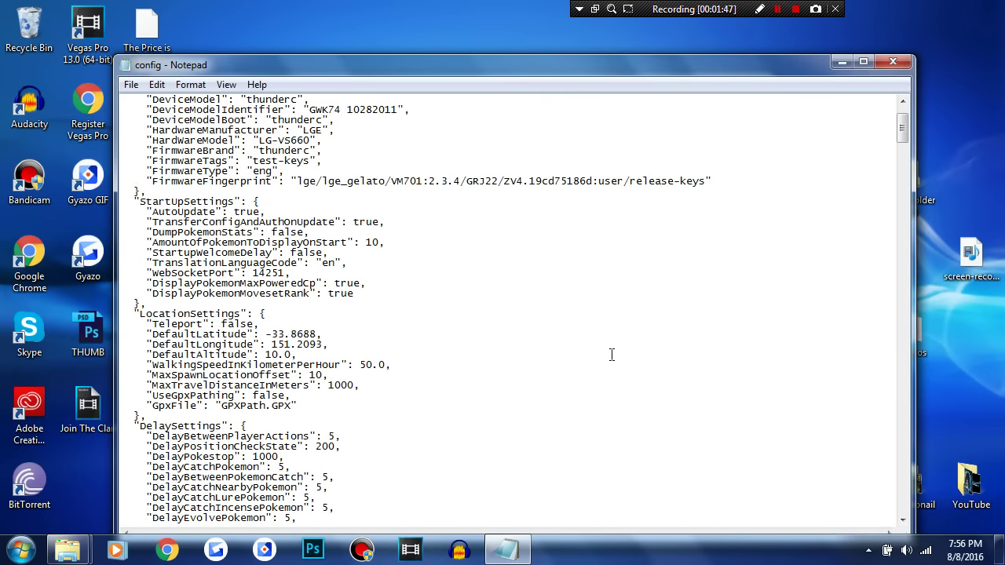
scroll(503, 362, "down", 8)
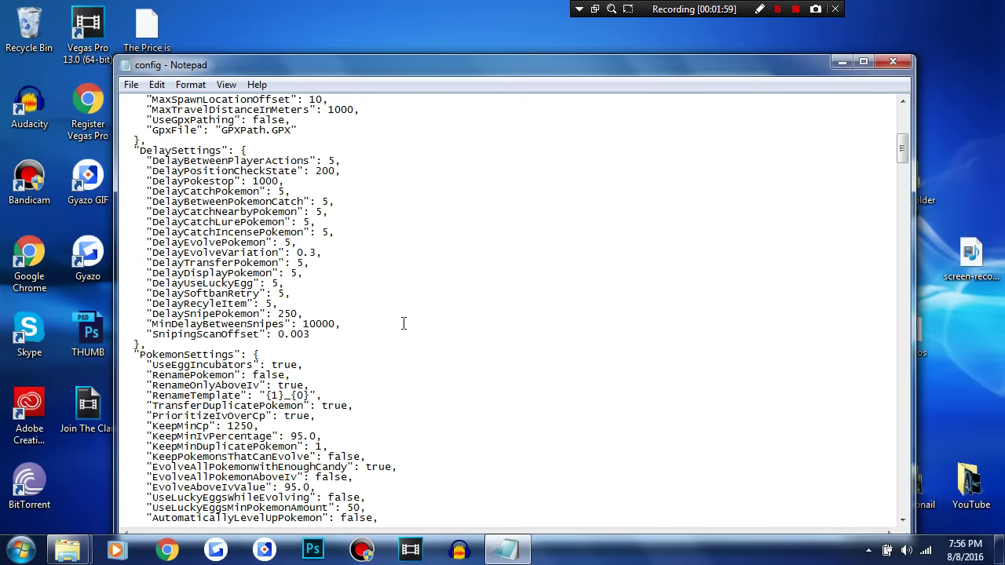
scroll(347, 430, "down", 7)
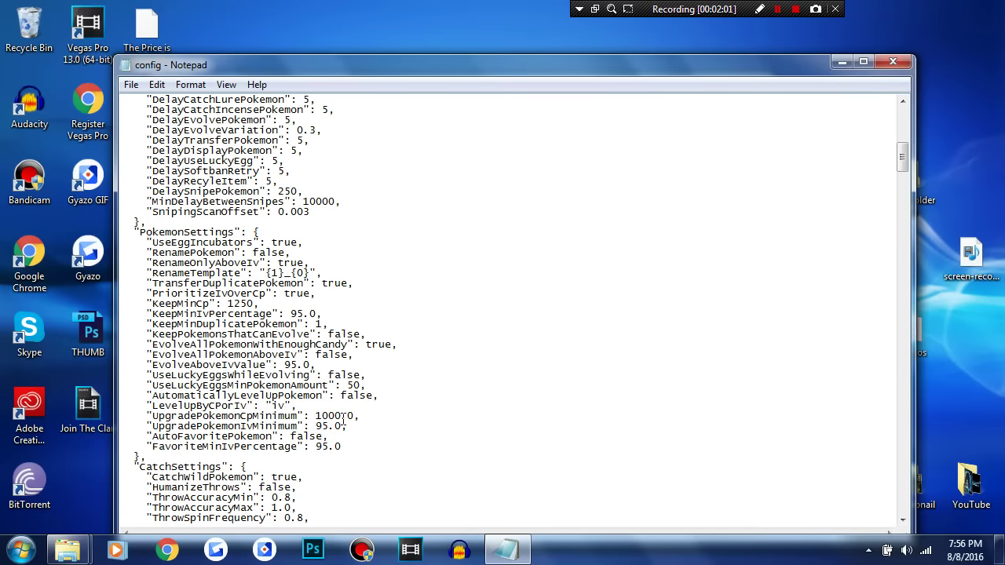
scroll(376, 418, "down", 17)
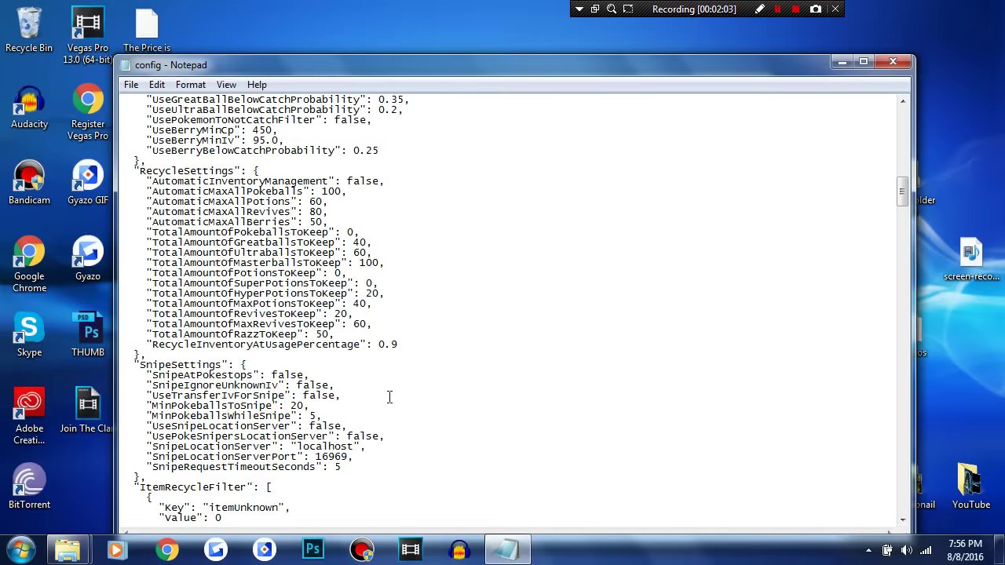
scroll(381, 383, "up", 15)
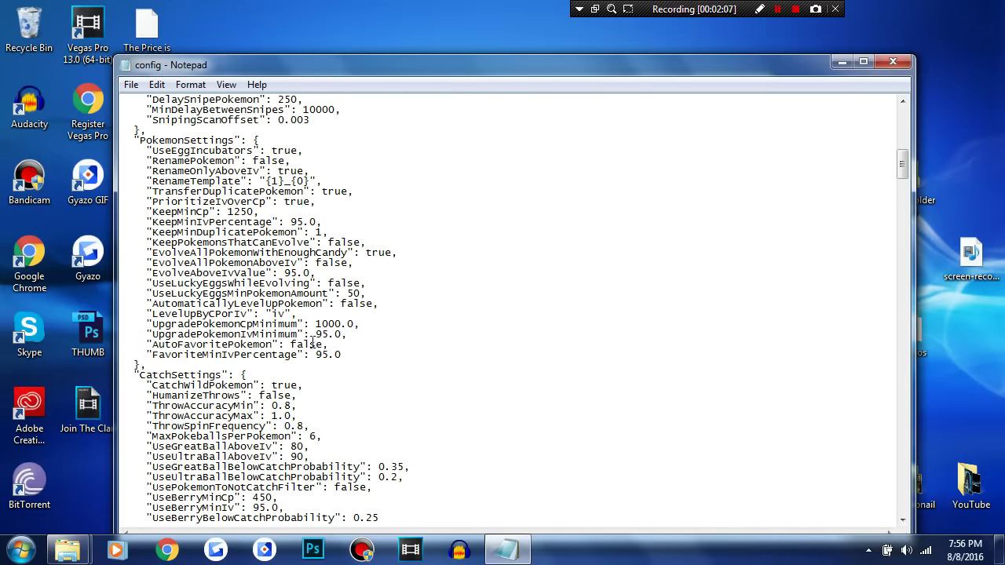
scroll(318, 337, "up", 1)
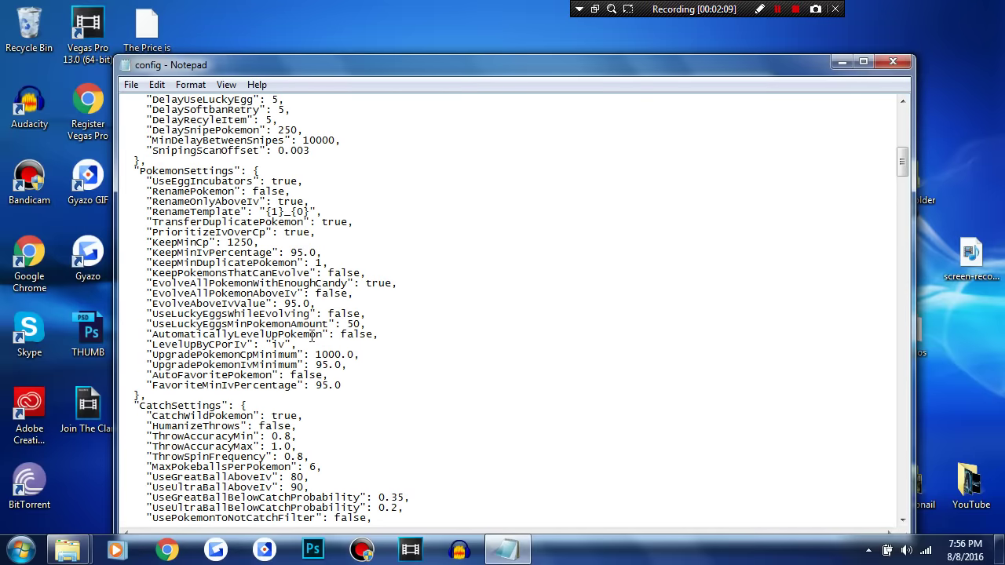
scroll(311, 344, "up", 1)
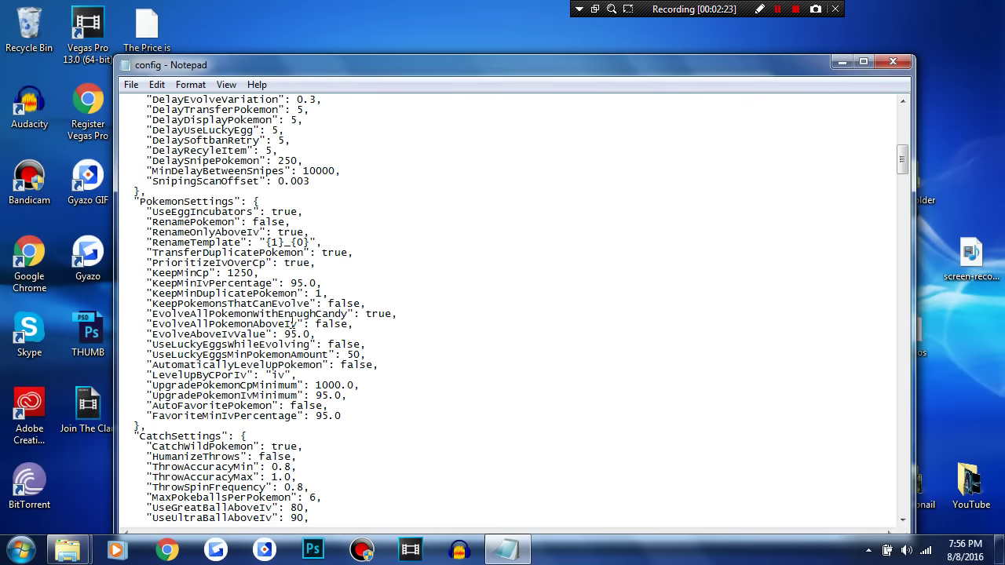
scroll(310, 344, "up", 6)
Set SnipeAtPokestops to true in the SnipeSettings section of the config file.
scroll(306, 275, "down", 14)
scroll(299, 205, "down", 14)
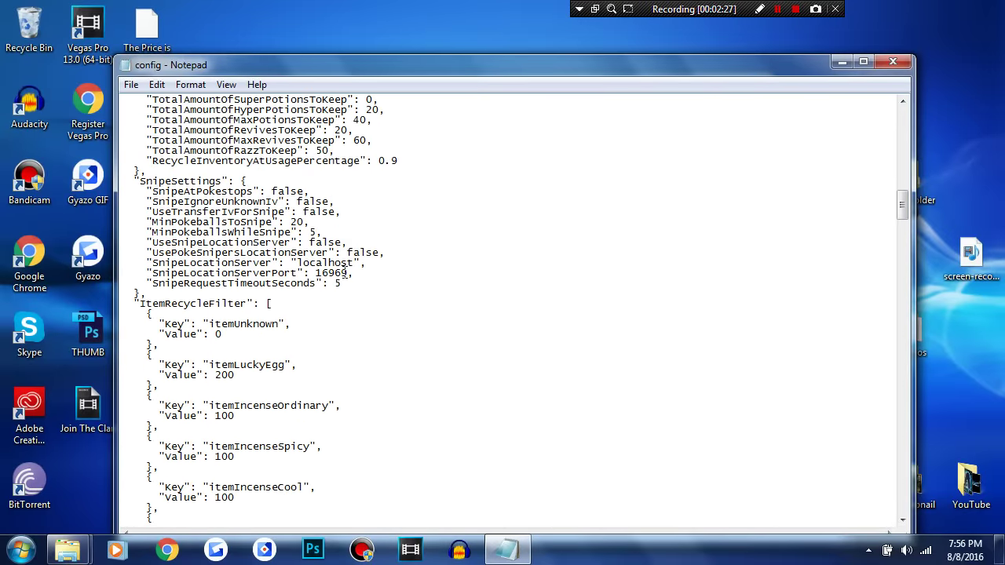
scroll(329, 233, "up", 1)
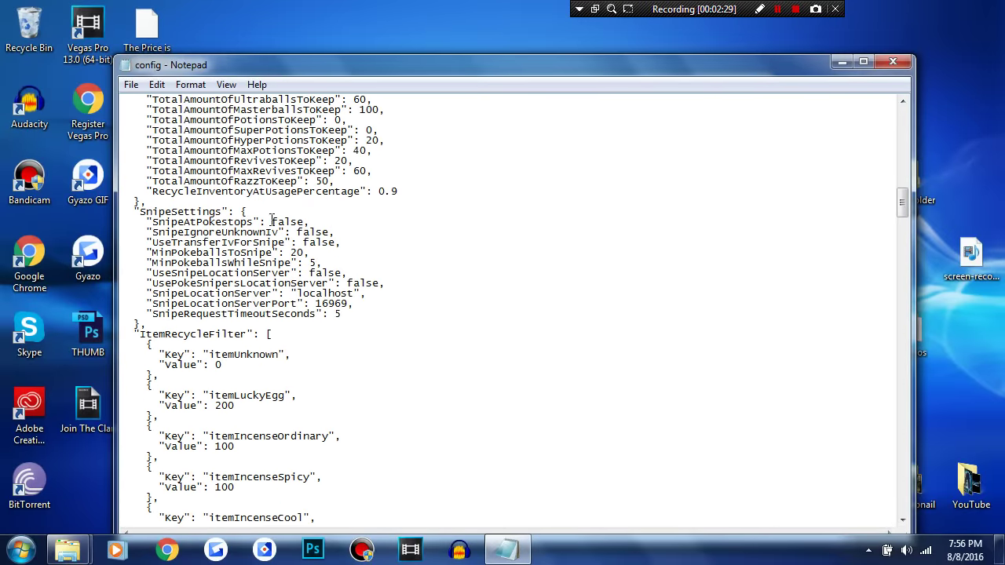
left_click_drag(272, 222, 306, 222)
type("true")
key("BackSpace")
key("BackSpace")
type("ue")
Examine the SnipeSettings values, recycle filter, transfer and evolve lists, PokemonToSnipe locations and masterball list down to the config file's end.
left_click_drag(272, 222, 297, 225)
left_click(306, 235)
double_click(296, 252)
left_click(314, 261)
double_click(313, 263)
scroll(359, 269, "down", 20)
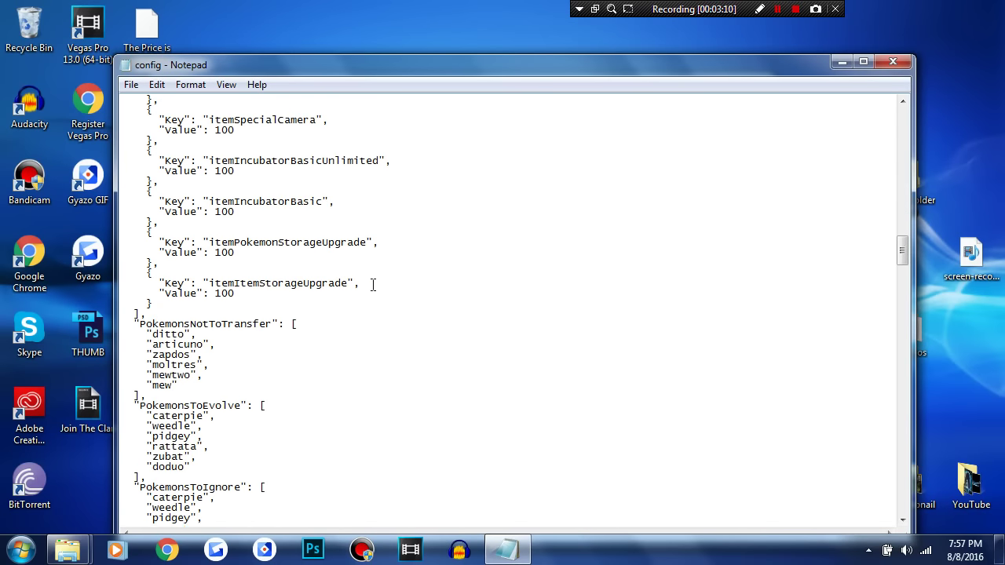
scroll(373, 284, "down", 20)
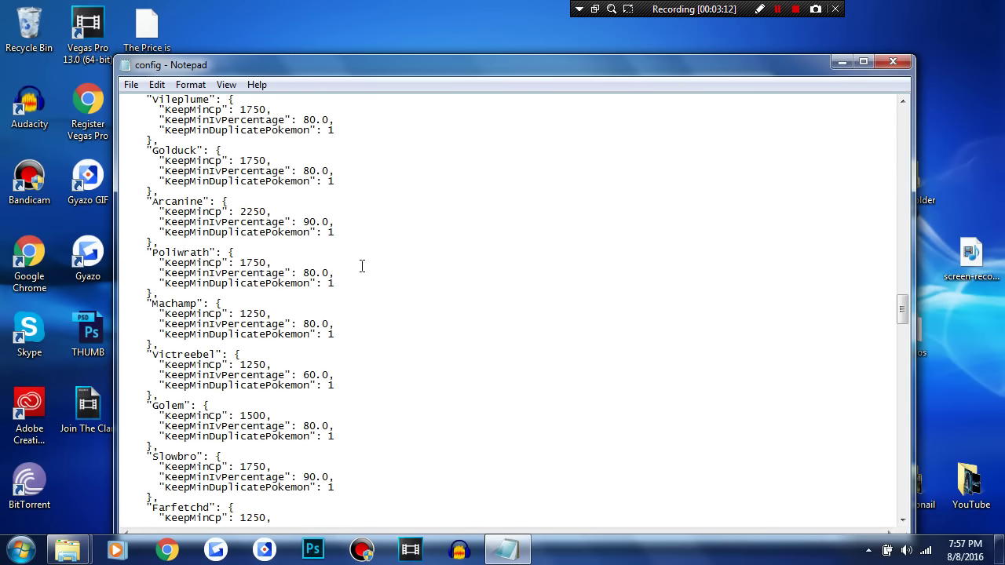
scroll(361, 266, "down", 20)
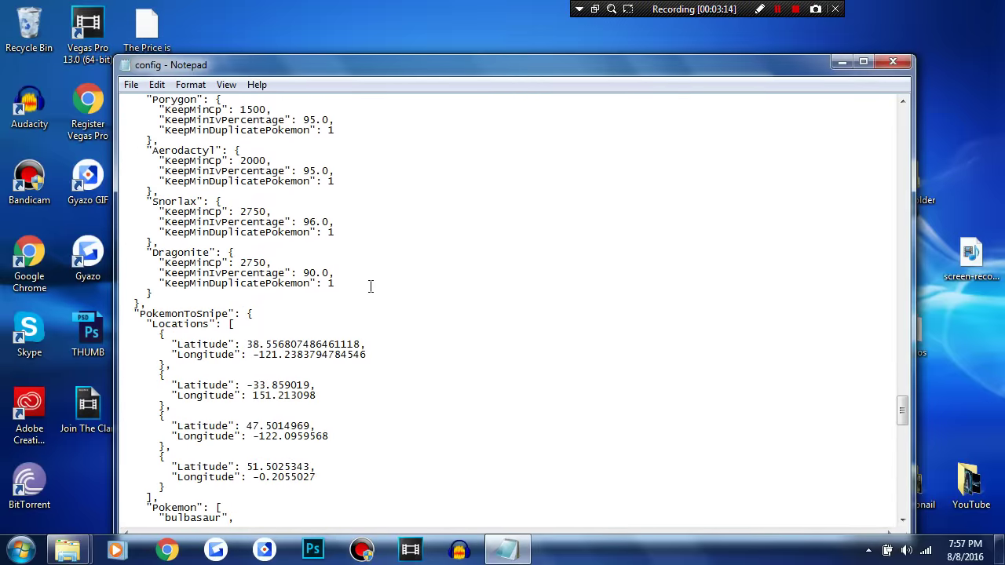
scroll(373, 290, "down", 8)
scroll(382, 301, "up", 6)
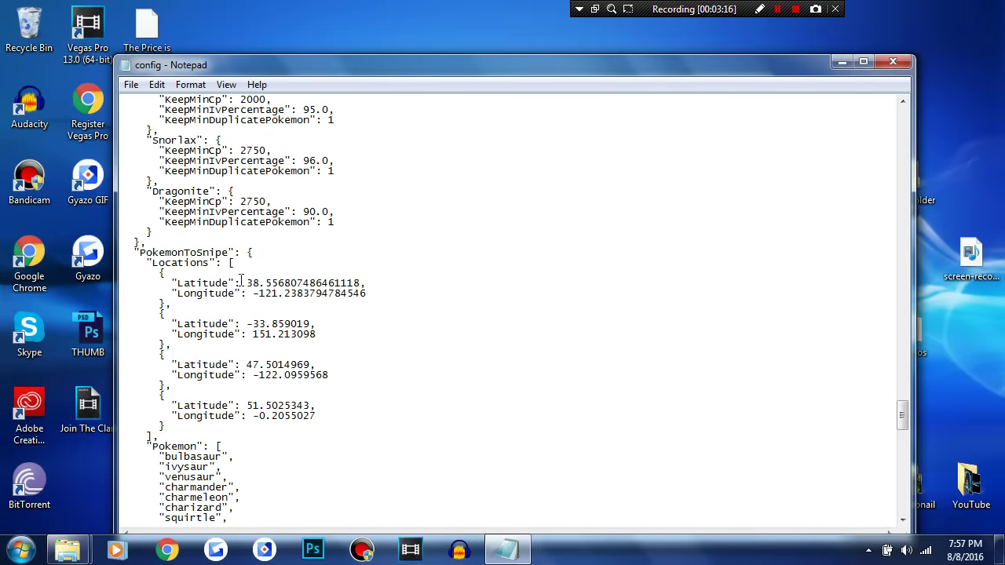
scroll(227, 295, "down", 16)
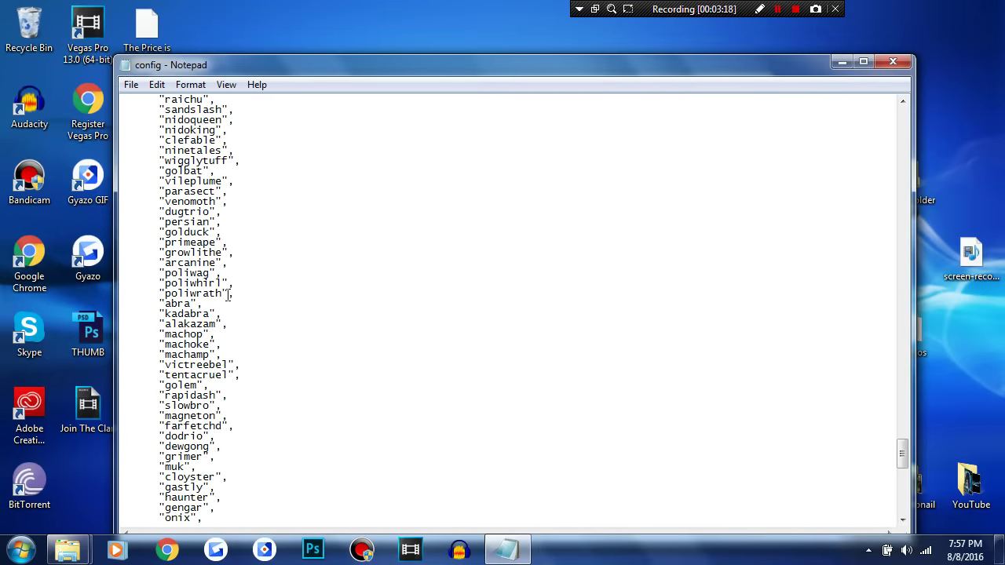
scroll(228, 295, "down", 7)
scroll(254, 318, "down", 8)
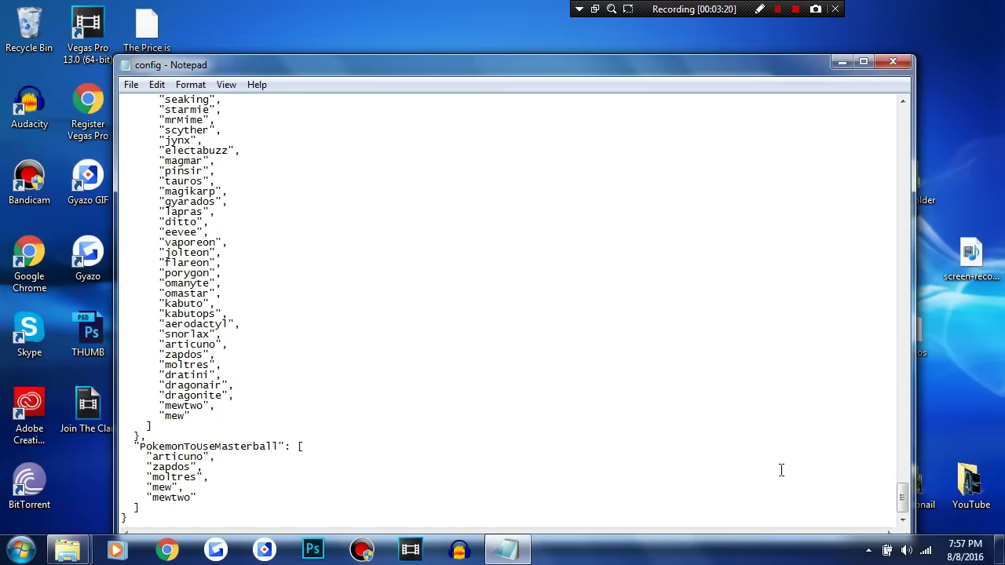
Return to the beginning of the config file and review its device, startup, location and delay settings.
left_click_drag(901, 494, 873, 107)
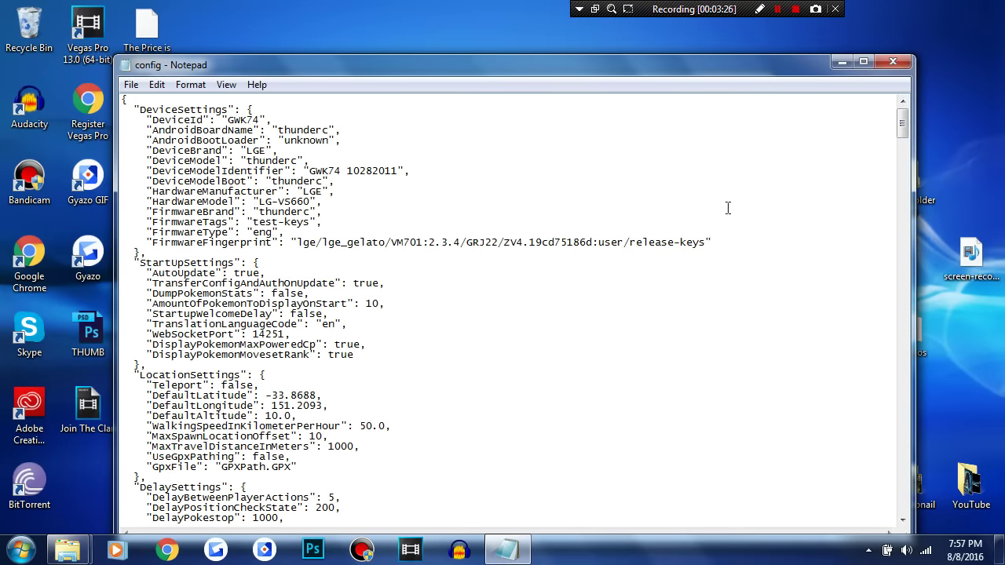
left_click_drag(474, 242, 128, 141)
left_click_drag(181, 224, 198, 129)
left_click(124, 104)
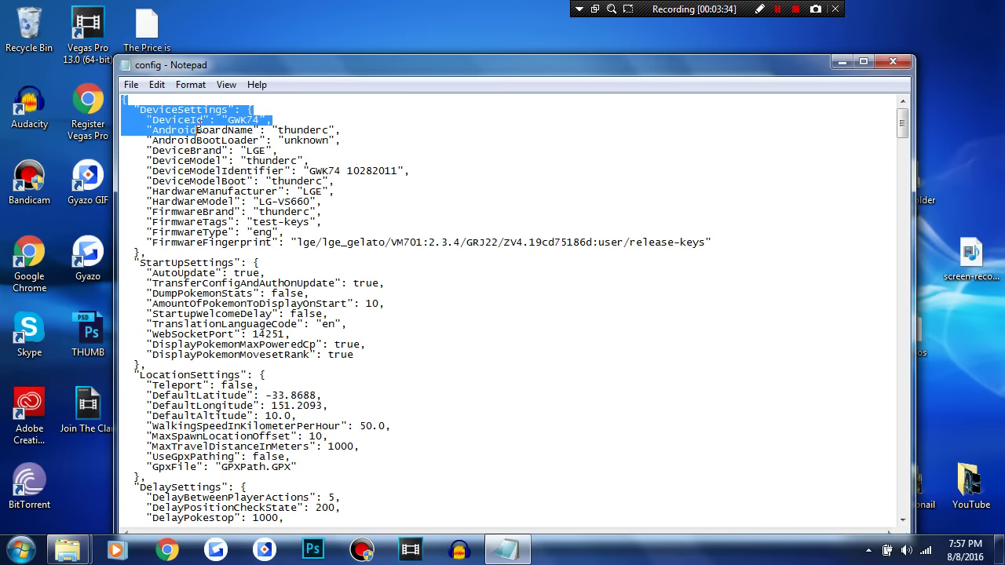
left_click(212, 141)
scroll(270, 220, "down", 1)
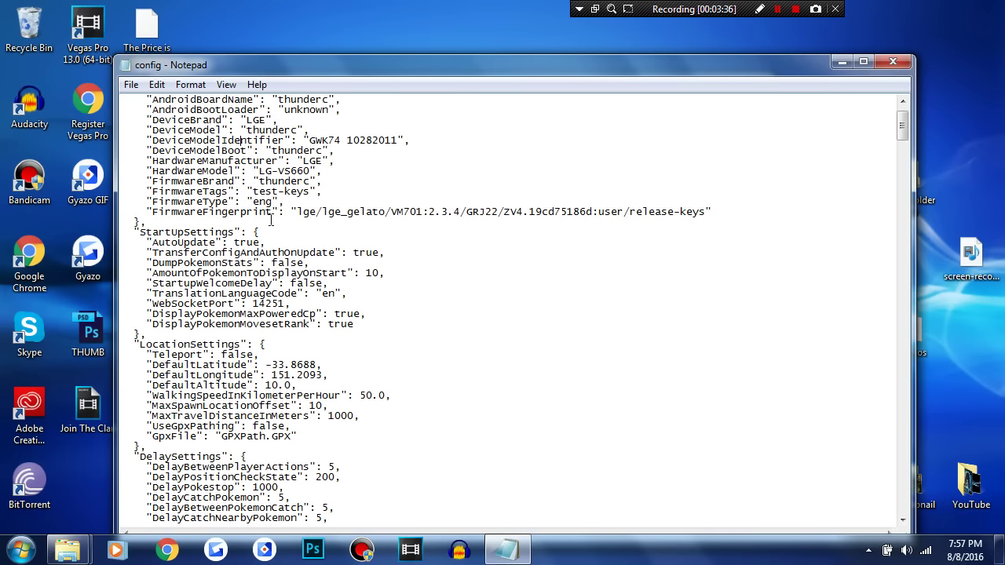
scroll(270, 224, "down", 1)
left_click_drag(141, 182, 385, 460)
left_click(297, 146)
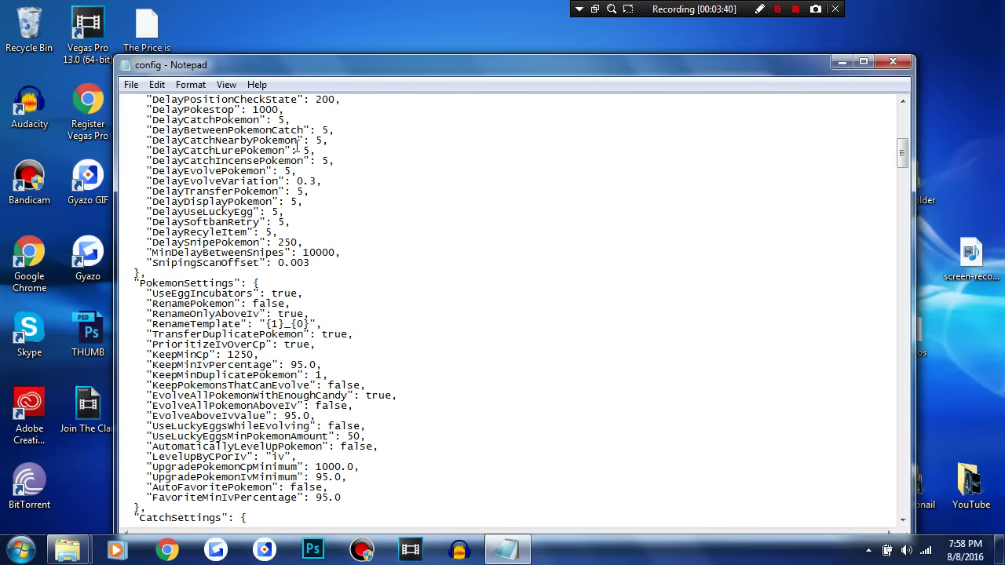
Close the config file with its changes saved, and launch PokeMobBot from the Release 8.8.2016 folder.
left_click(893, 61)
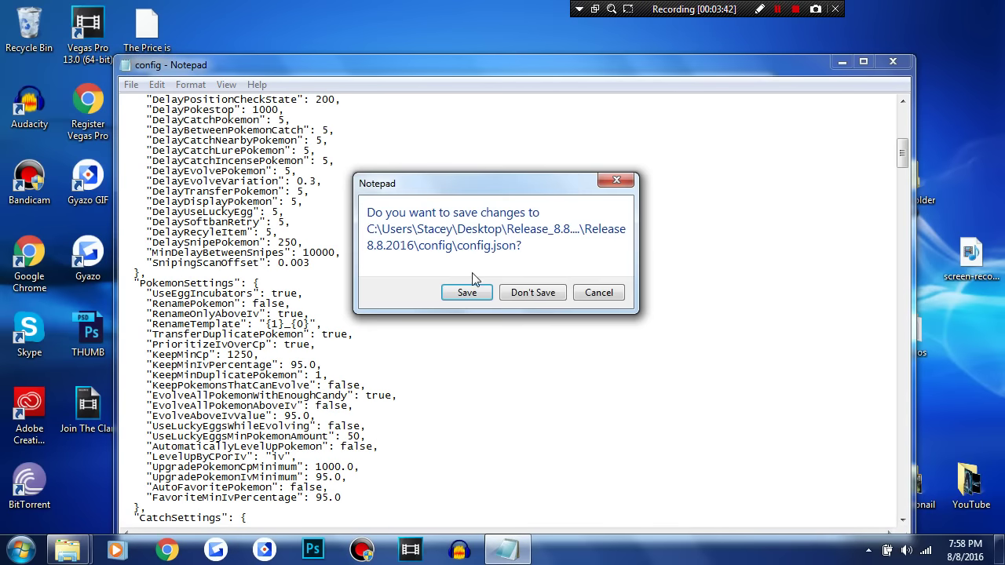
left_click(486, 298)
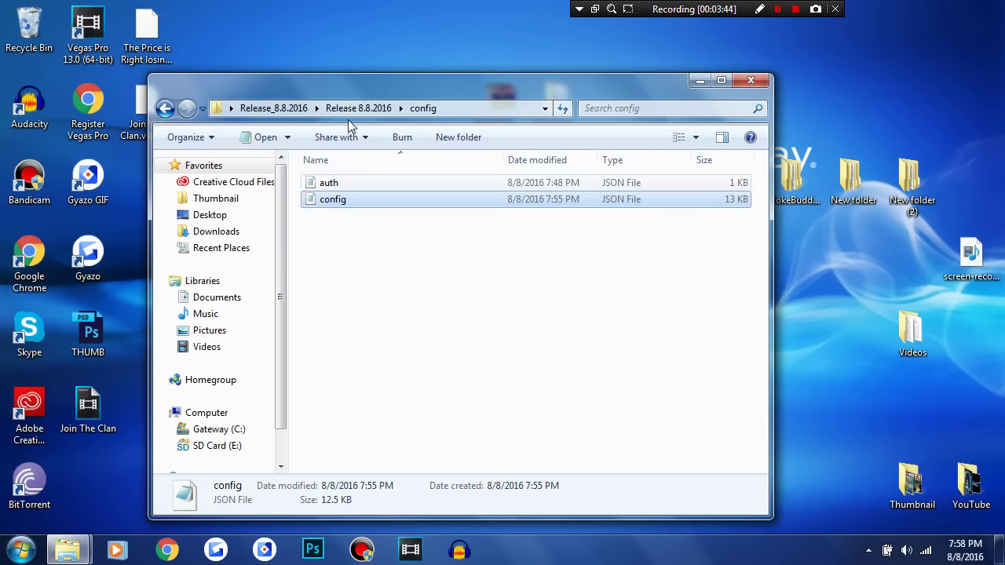
left_click(358, 108)
double_click(402, 250)
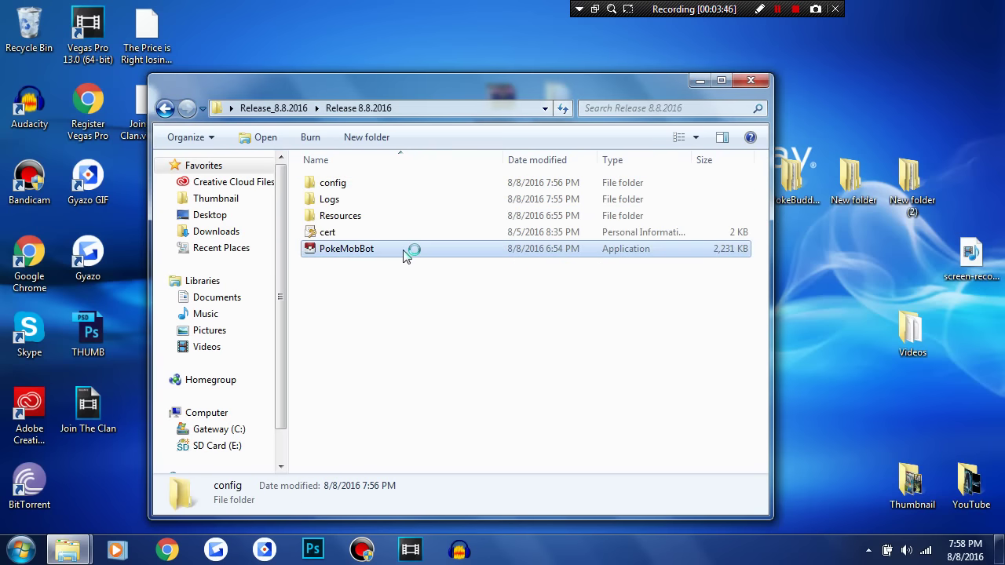